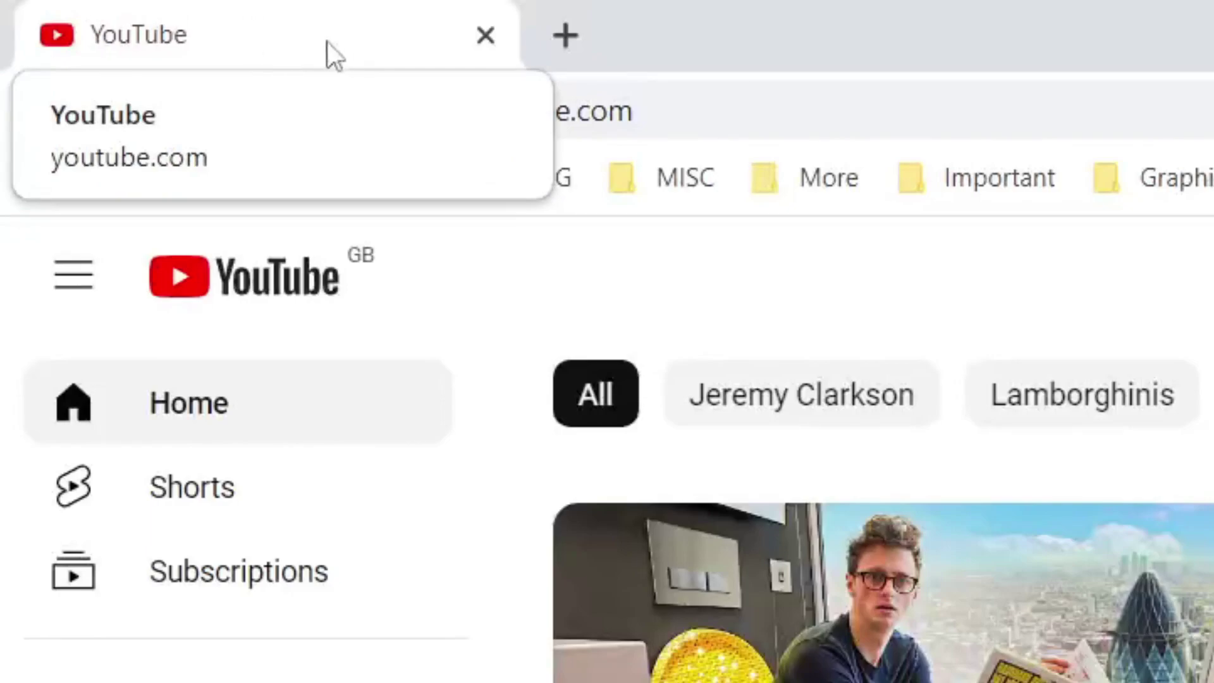
Step: Mute and then unmute the YouTube site from its tab menu, then recheck the sound state
right_click(290, 37)
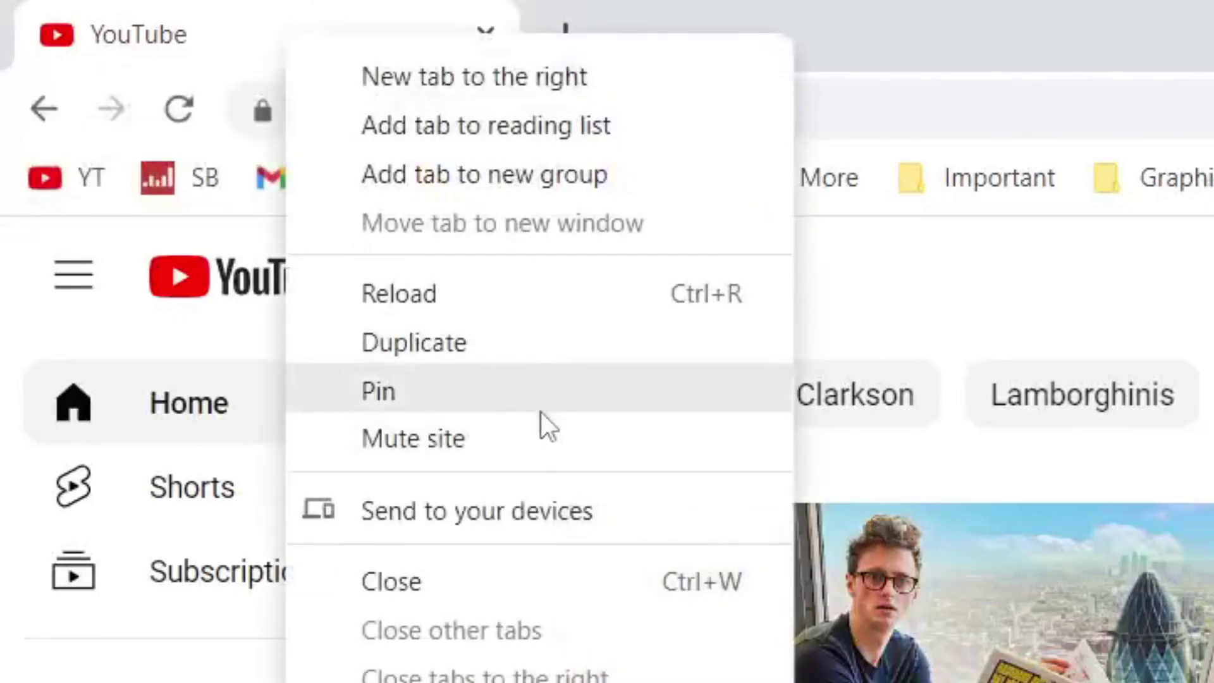
click(539, 434)
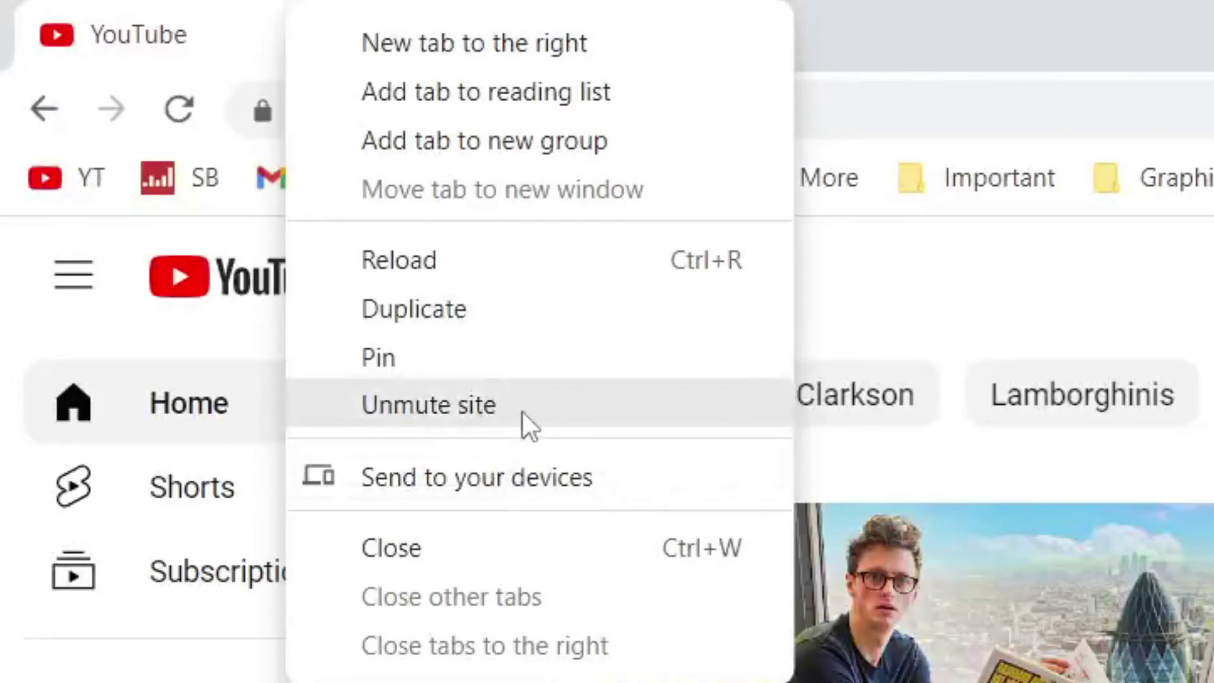
click(522, 412)
right_click(269, 8)
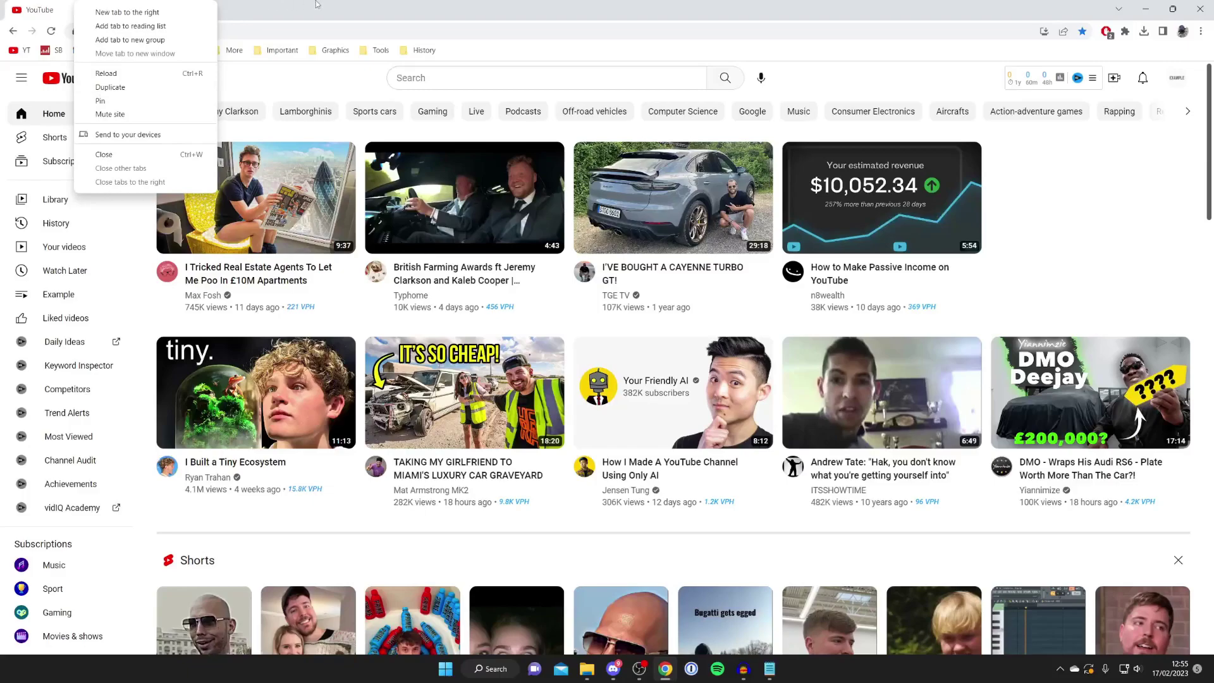
click(318, 5)
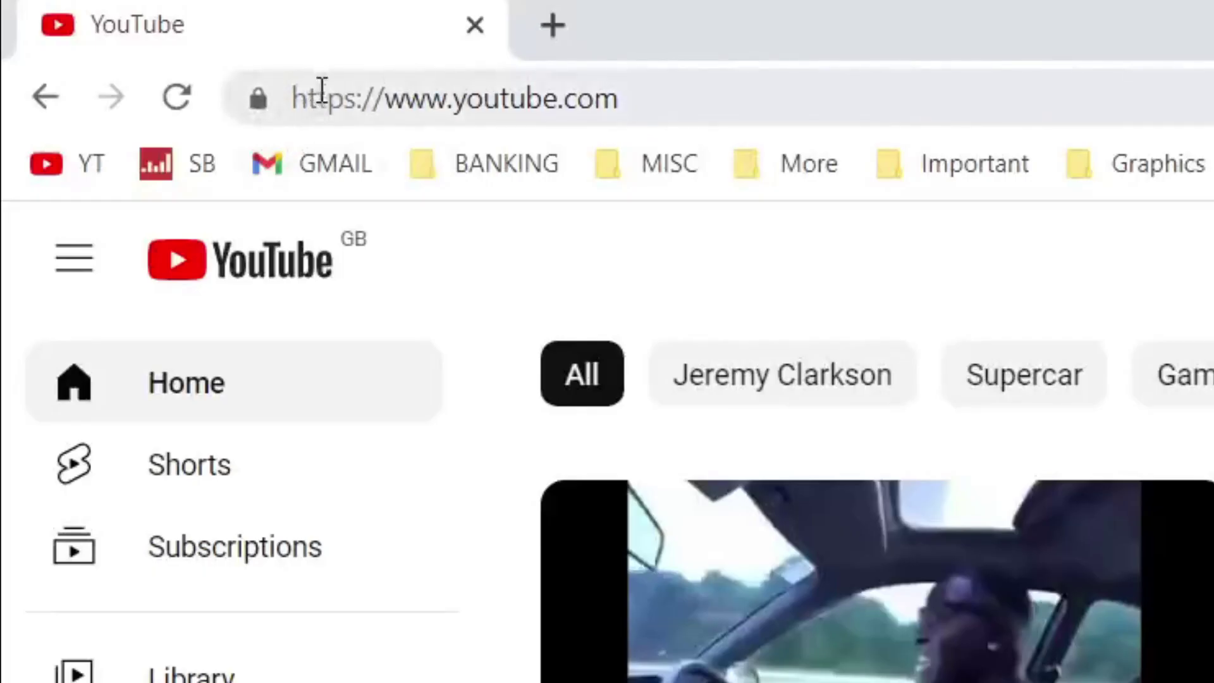
Step: Set the Sound permission for youtube.com to Allow in its site settings
click(261, 97)
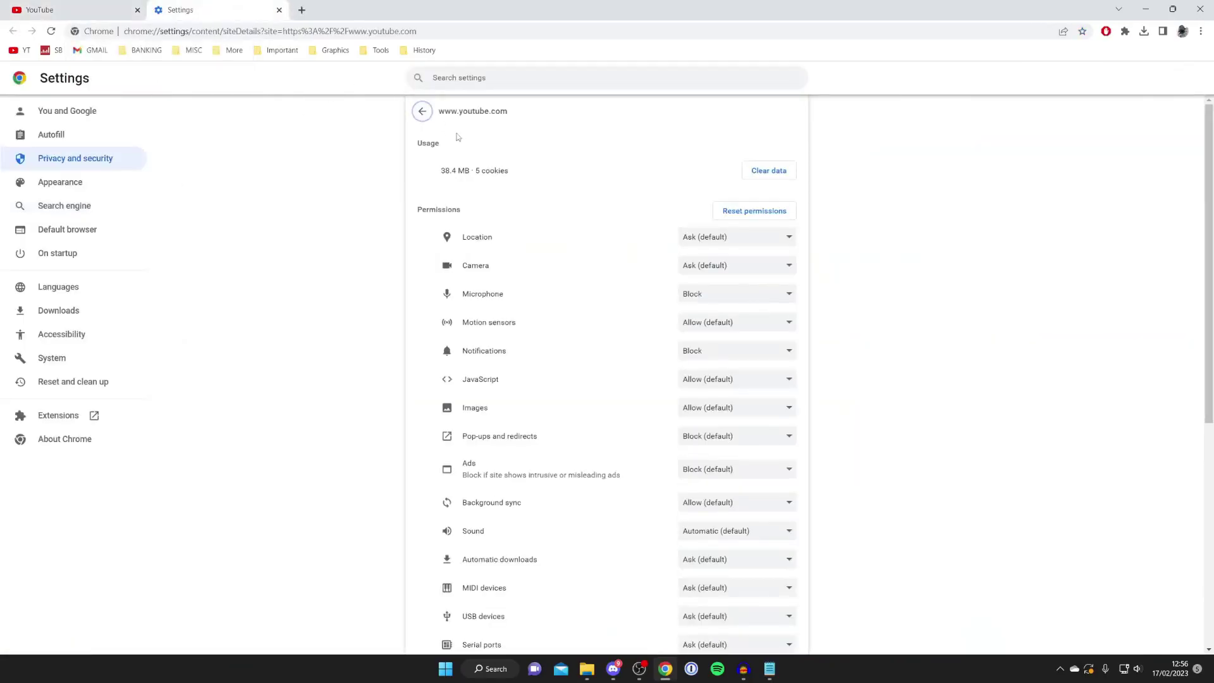
scroll(501, 244, down, 2)
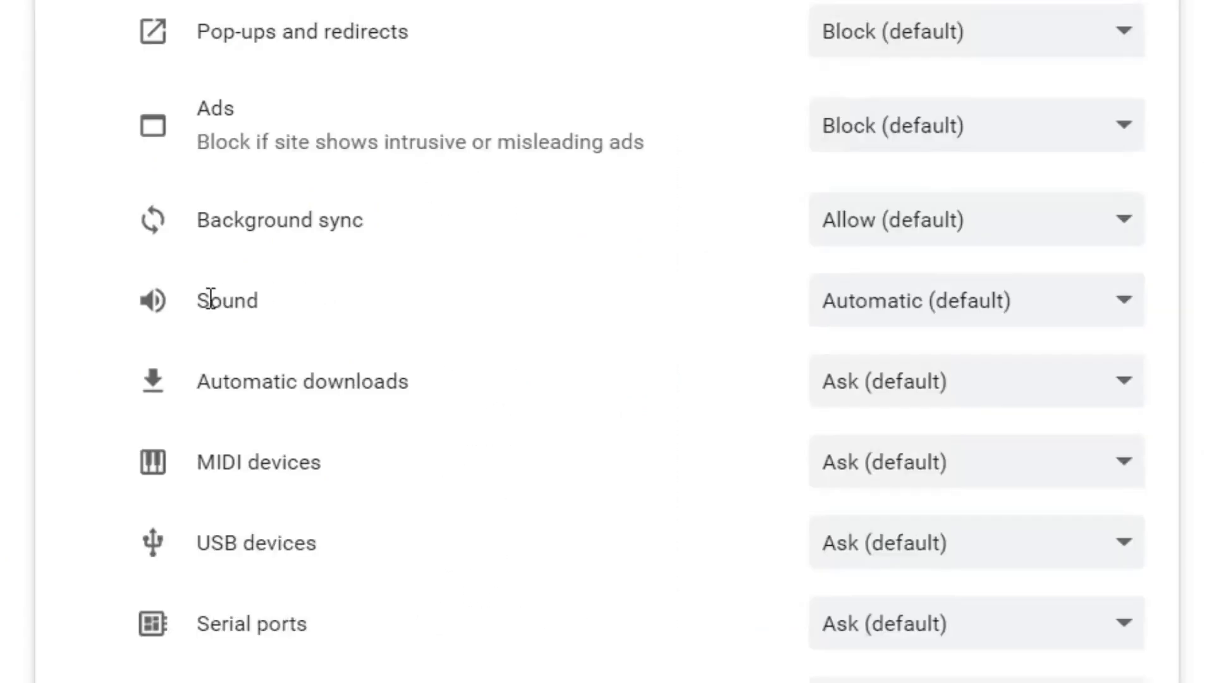
click(710, 415)
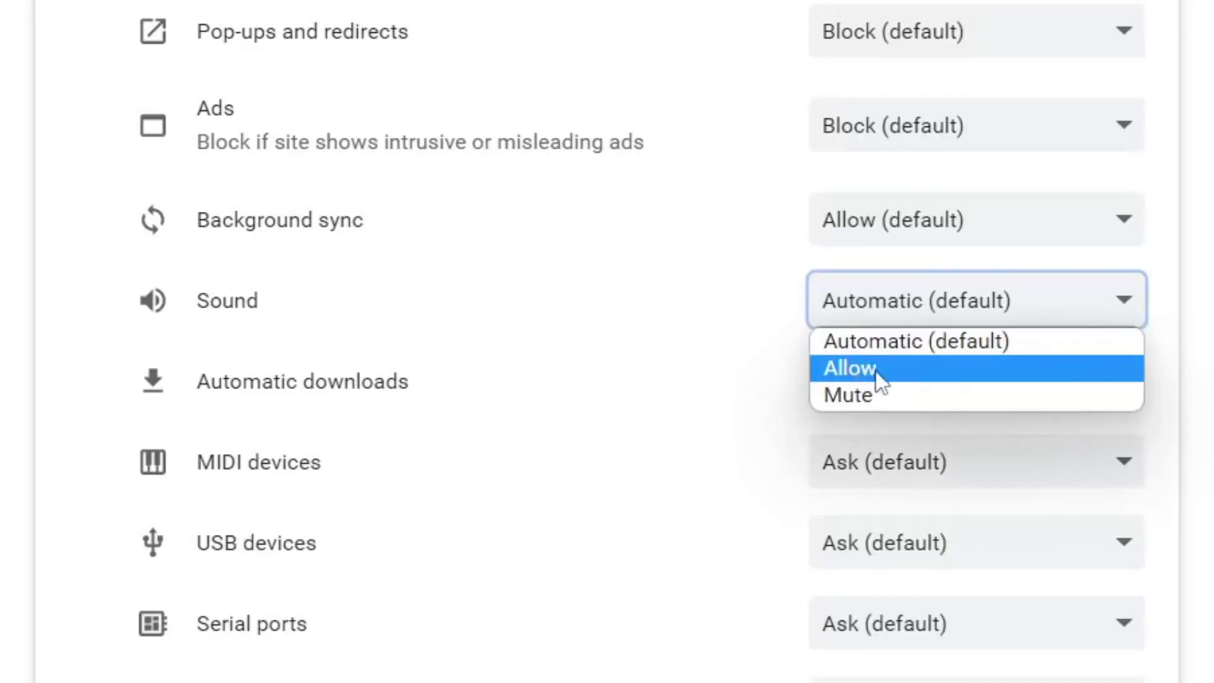
click(881, 380)
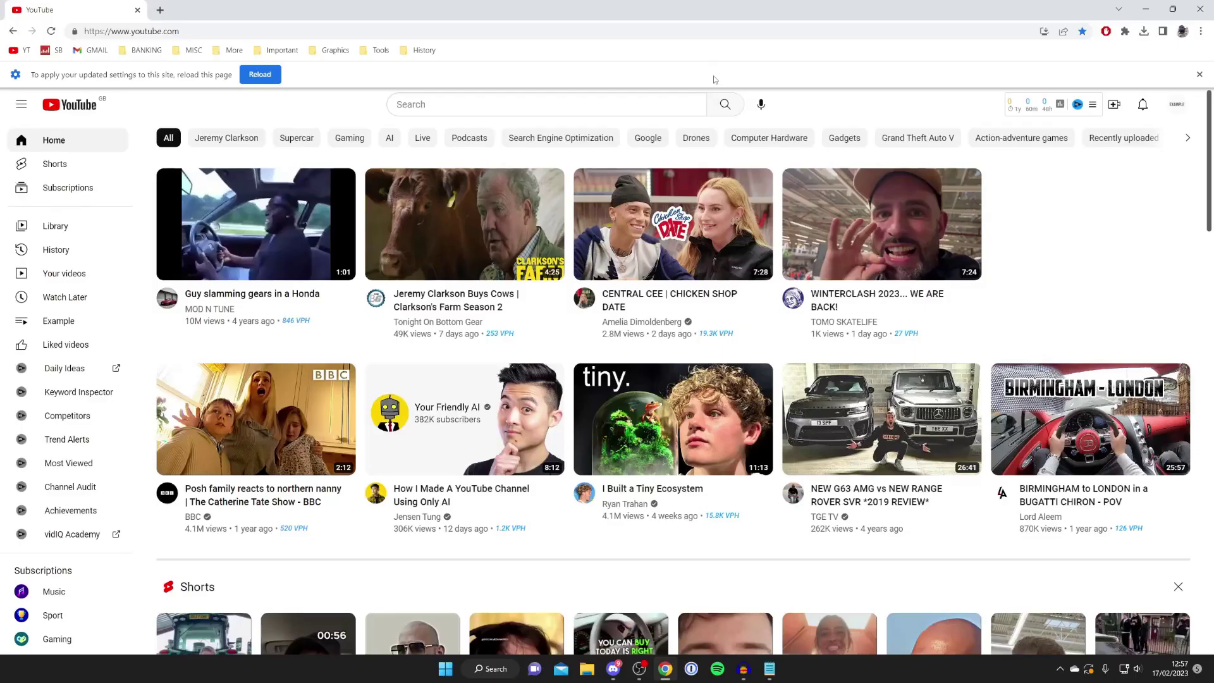
Step: Minimize Chrome and raise the Windows volume from muted to about half
click(1143, 5)
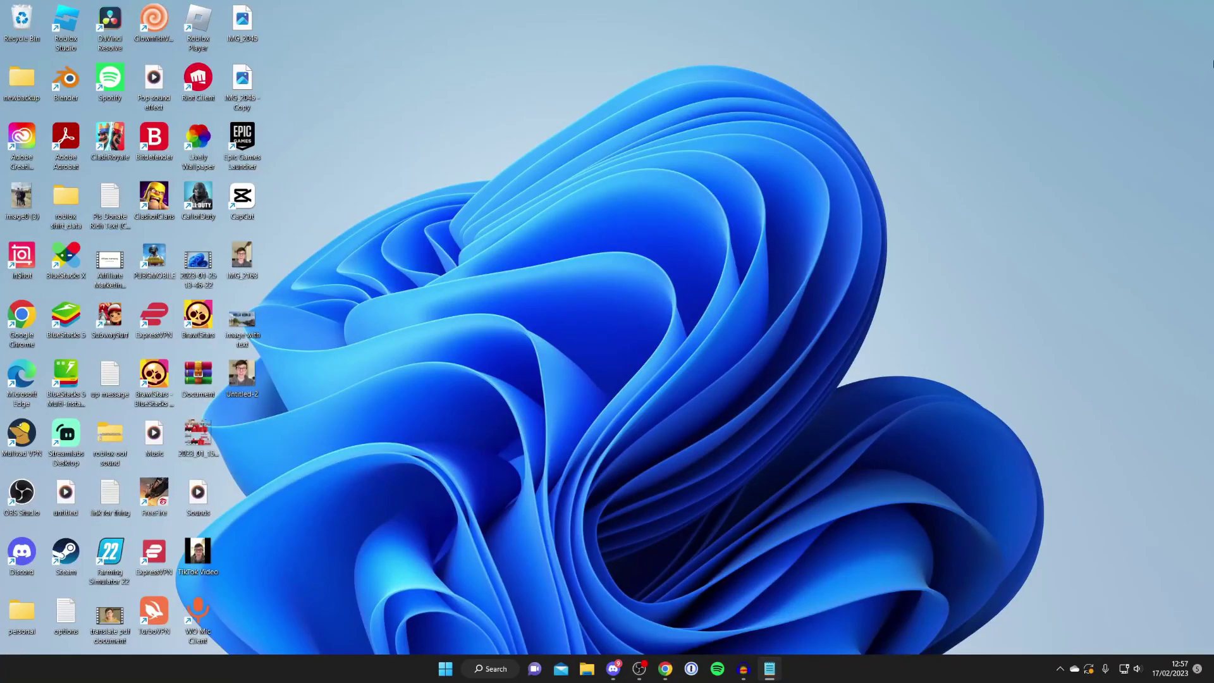
click(1143, 671)
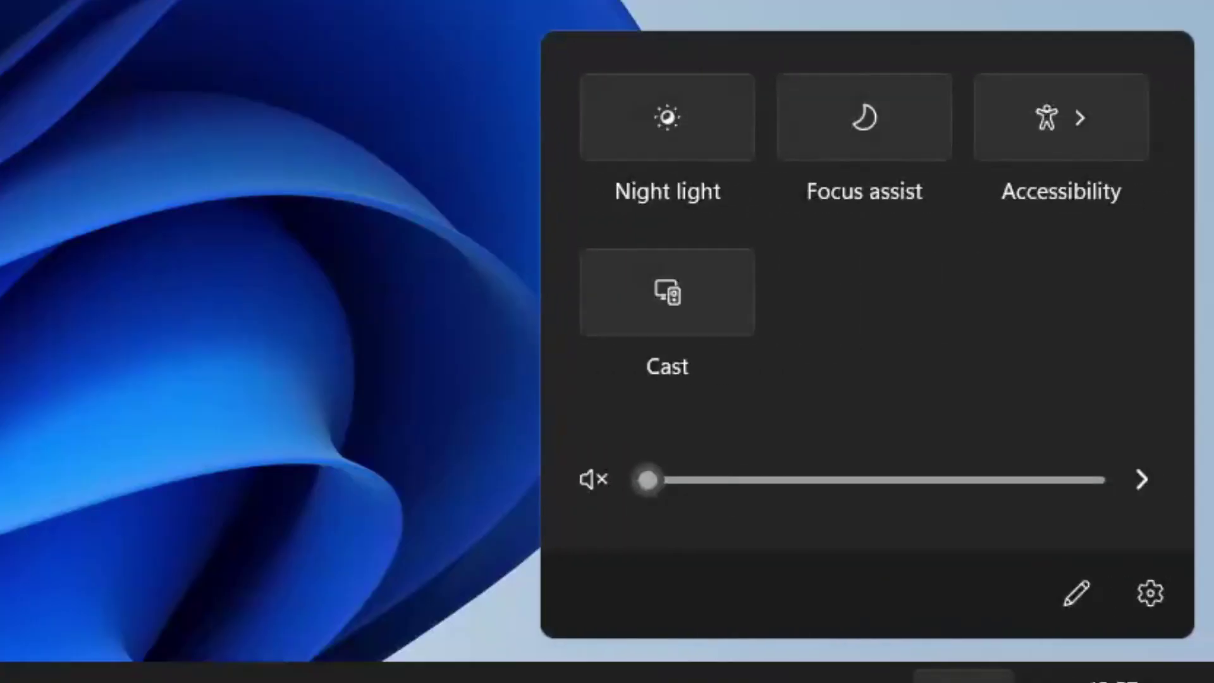
drag(648, 479, 914, 484)
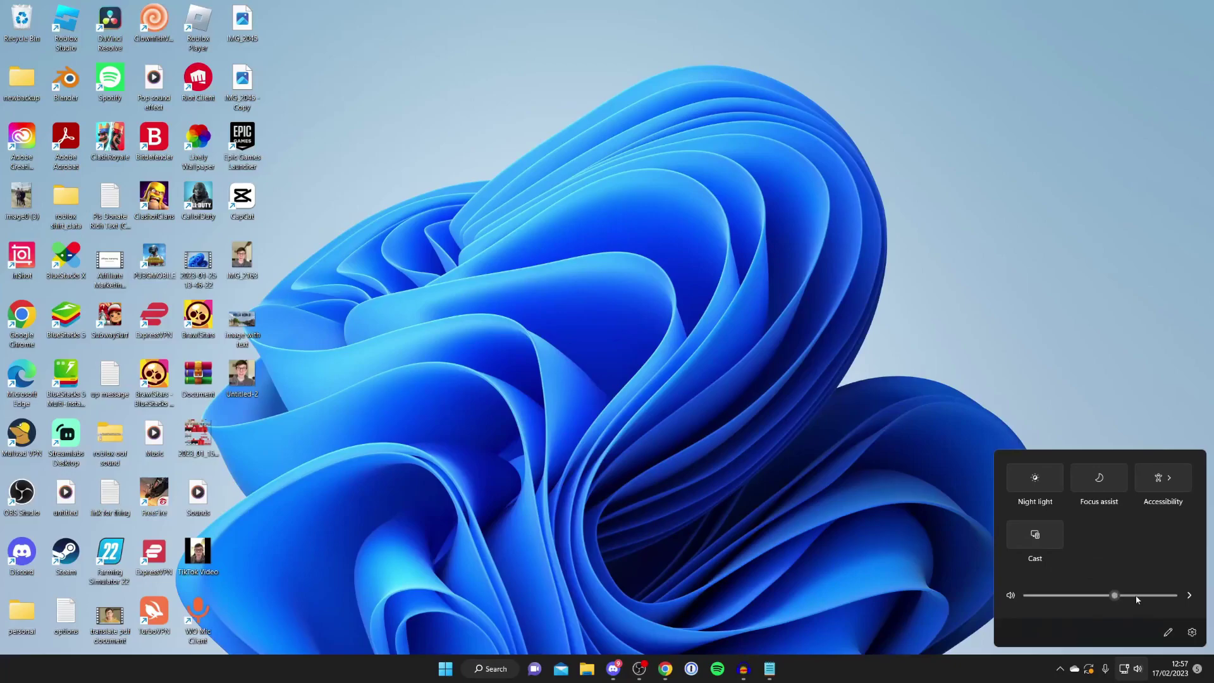
click(726, 548)
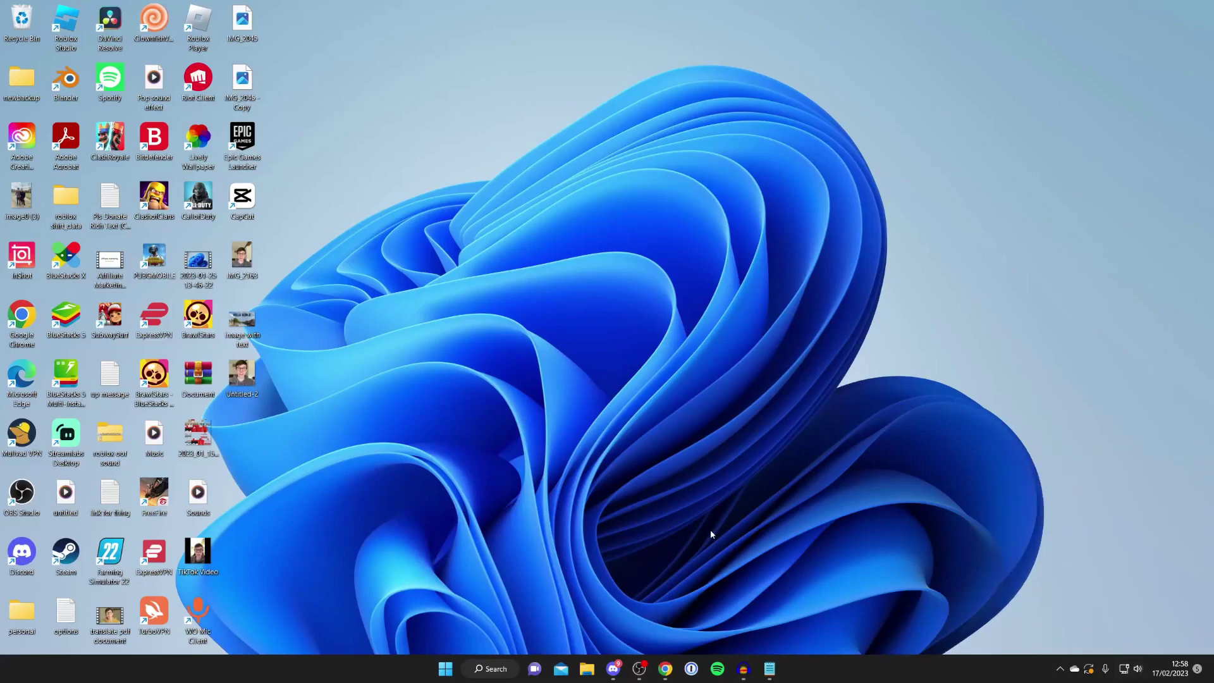
click(487, 673)
text(s)
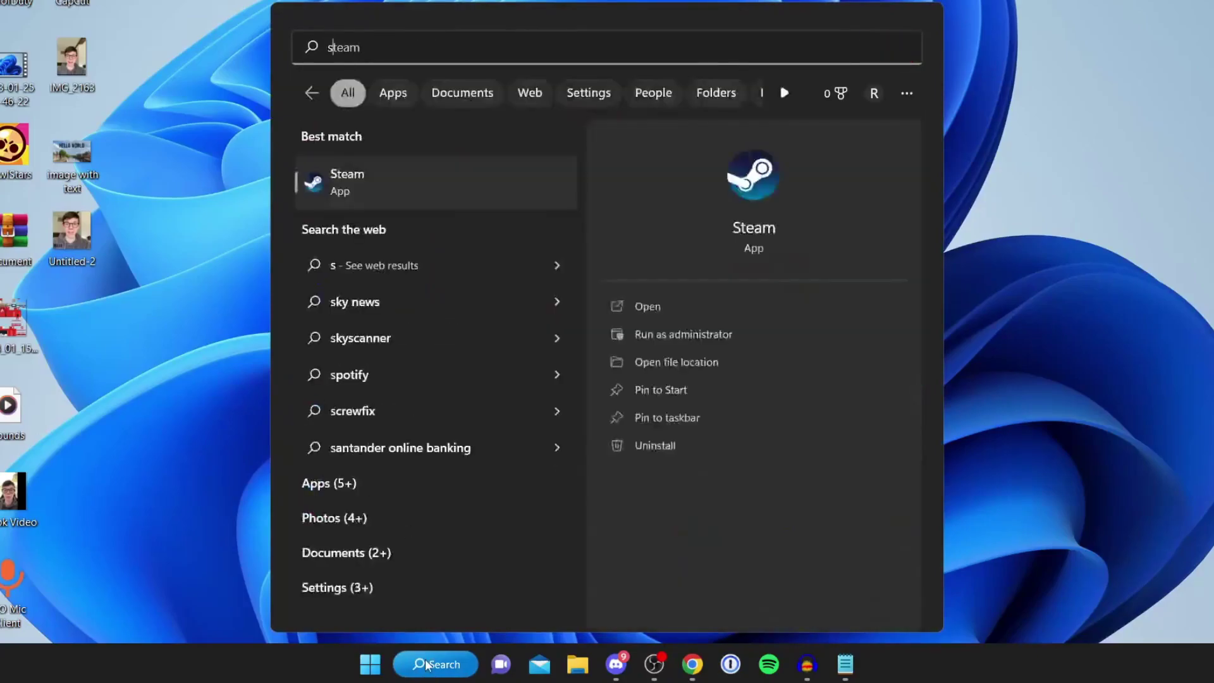
text(ound se)
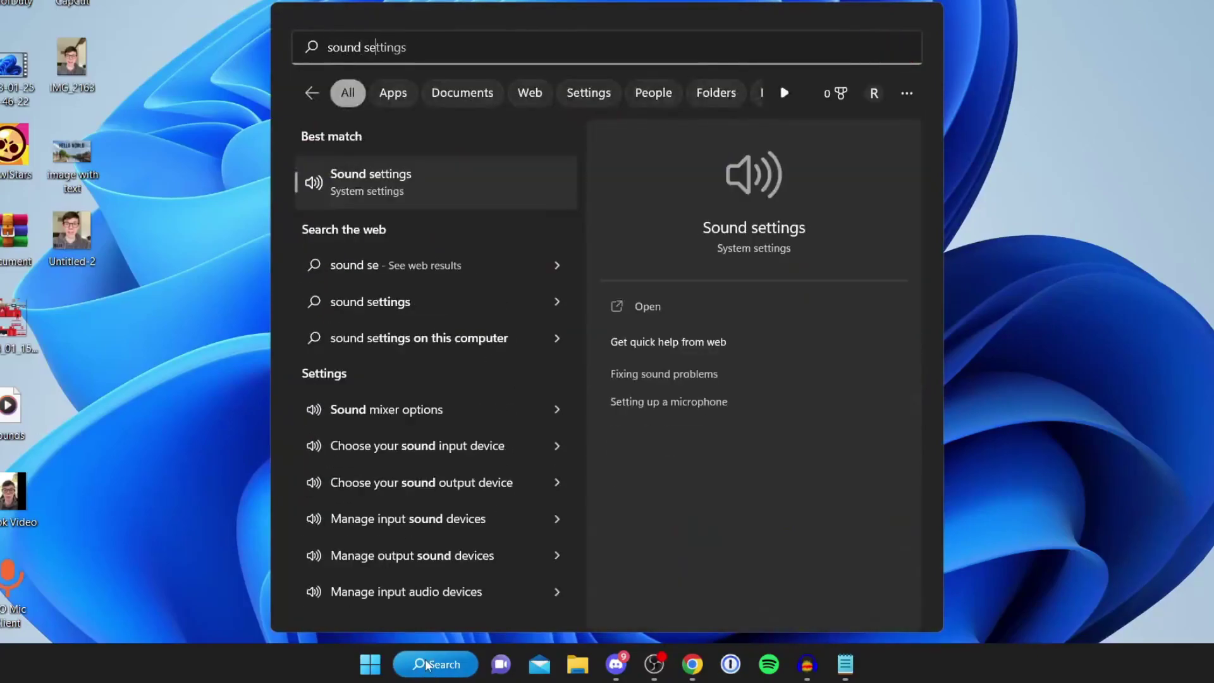
click(411, 182)
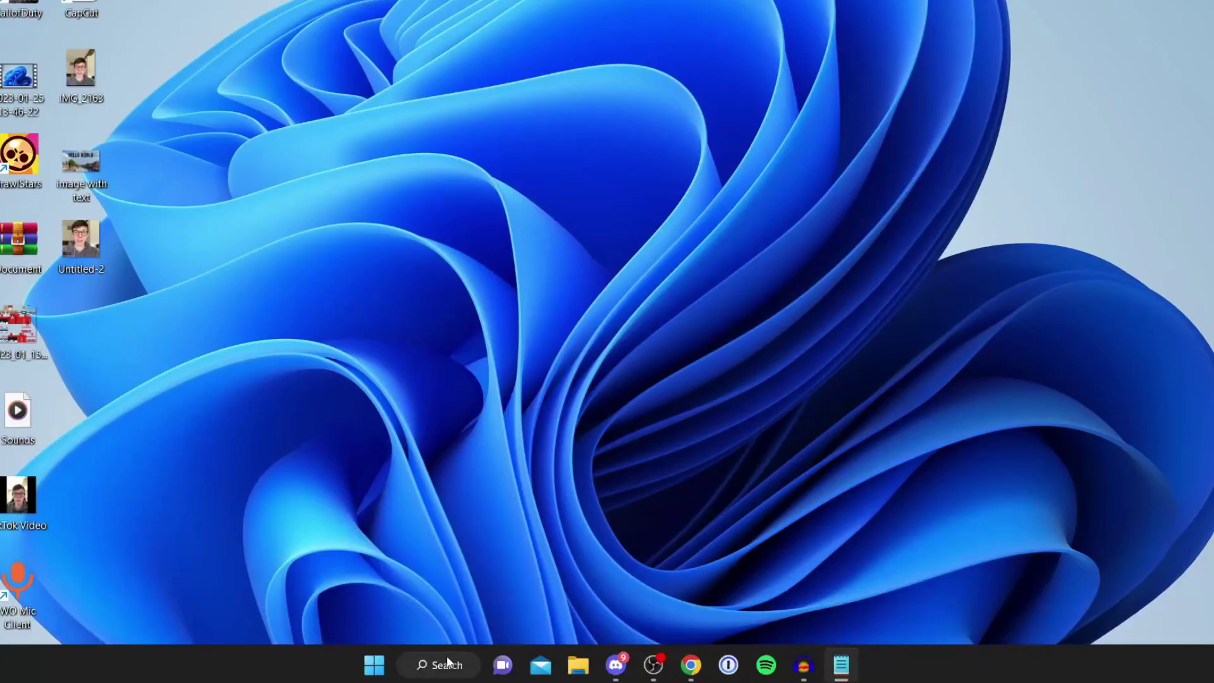
Step: Find Troubleshoot settings in Windows search and show the full list of troubleshooters
click(490, 661)
text(t)
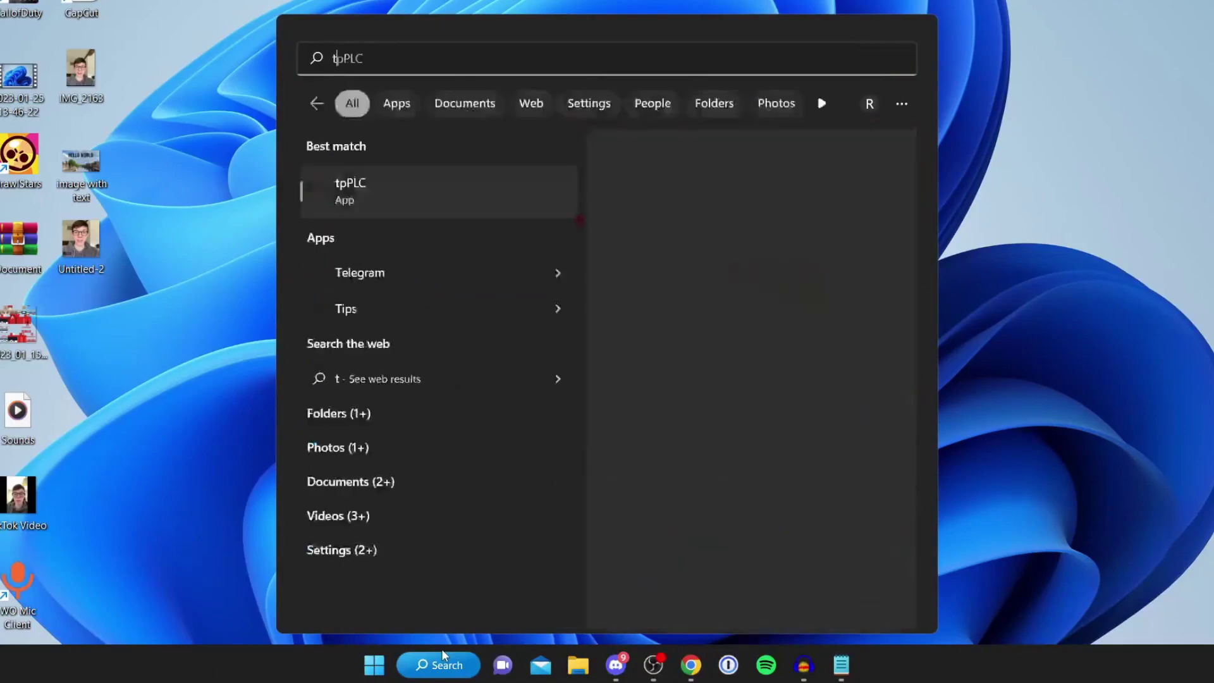
text(roubl)
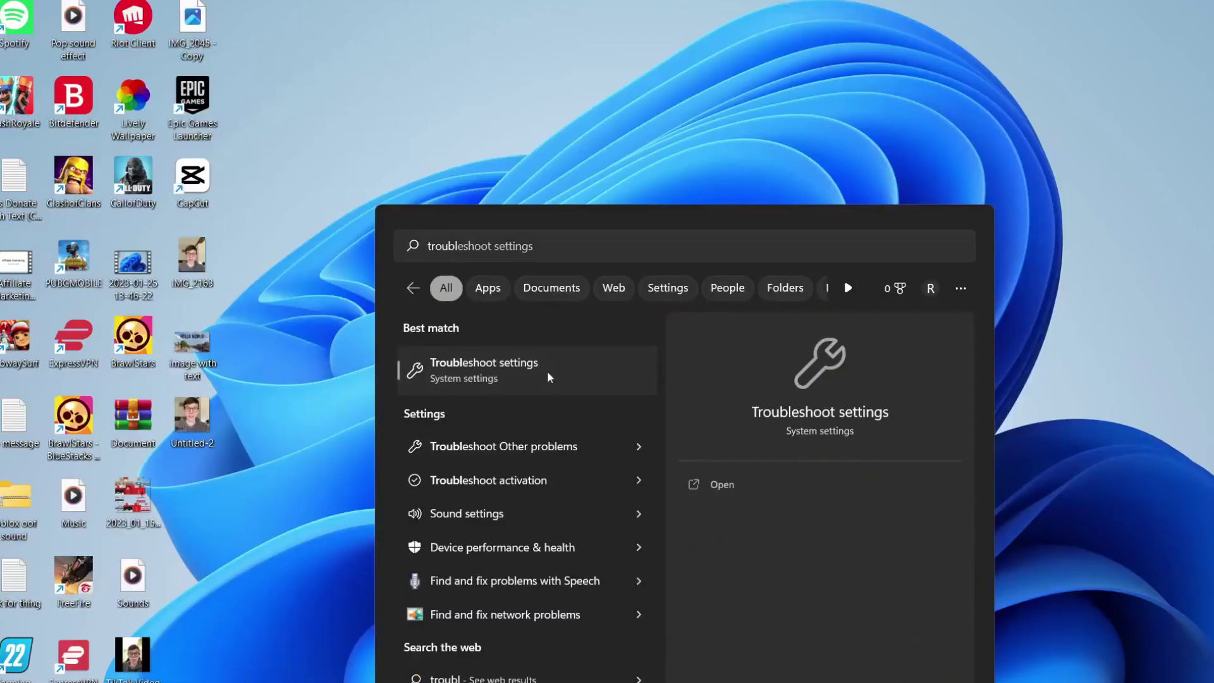
click(546, 371)
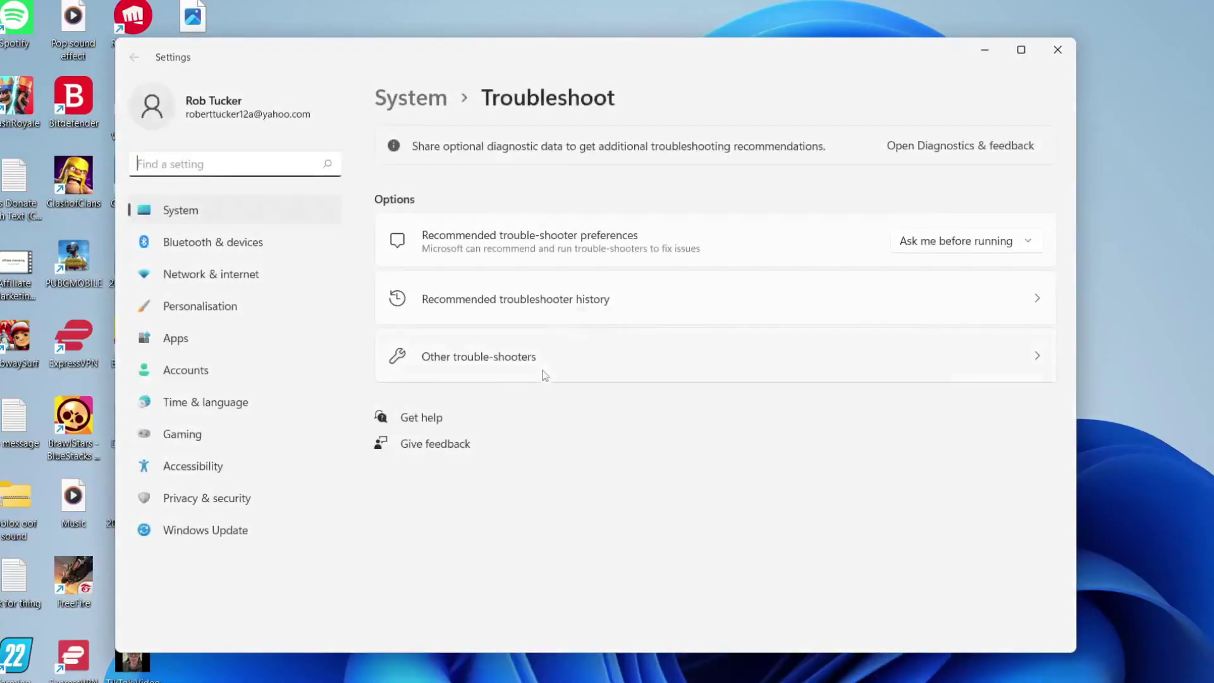
click(499, 364)
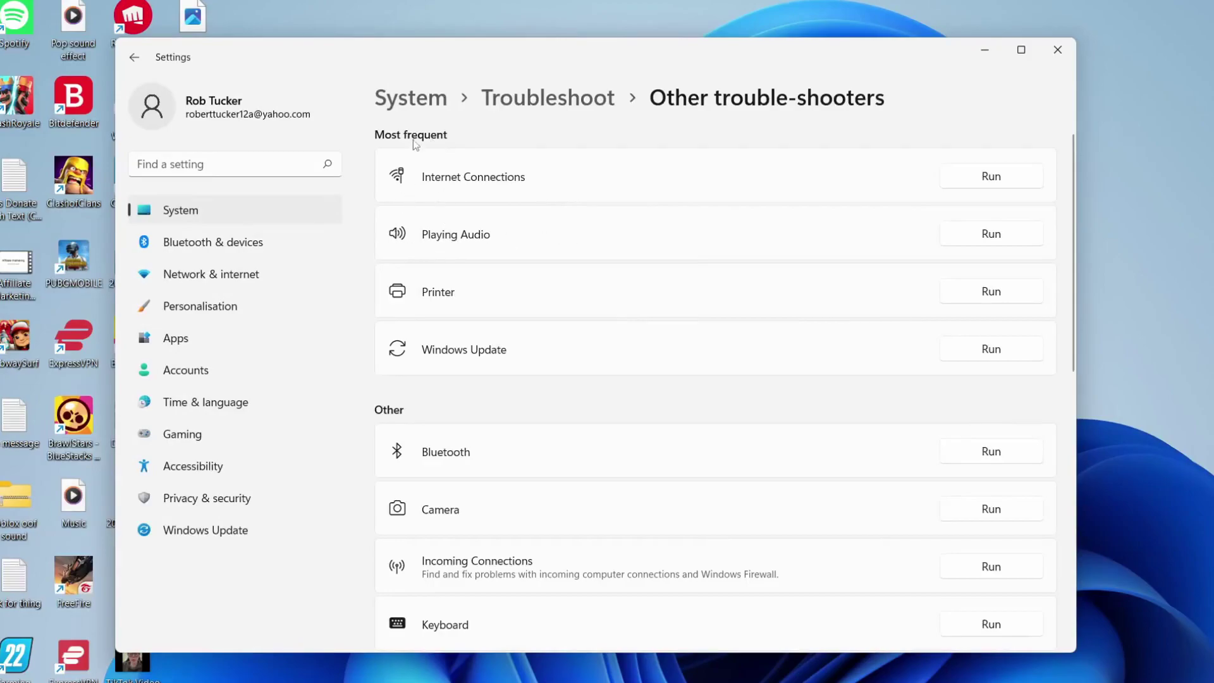
scroll(474, 317, down, 5)
scroll(532, 371, up, 5)
Step: Start the Playing Audio troubleshooter, cancel it during detection, and close Settings
click(992, 234)
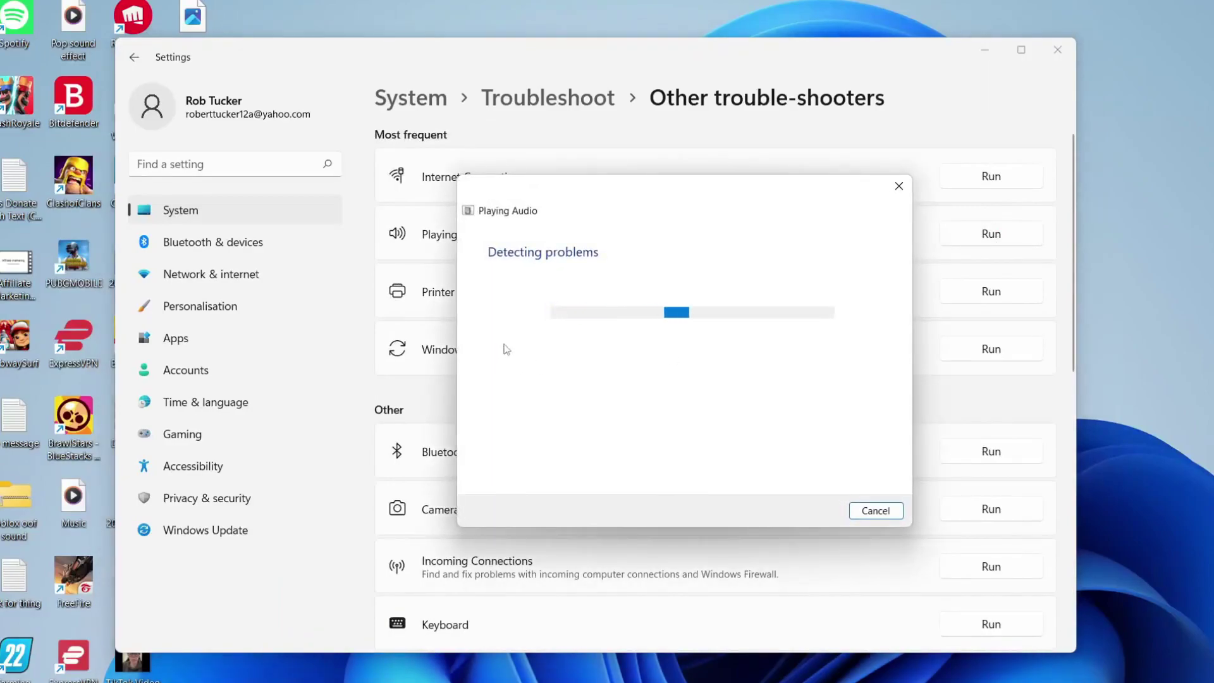
click(866, 512)
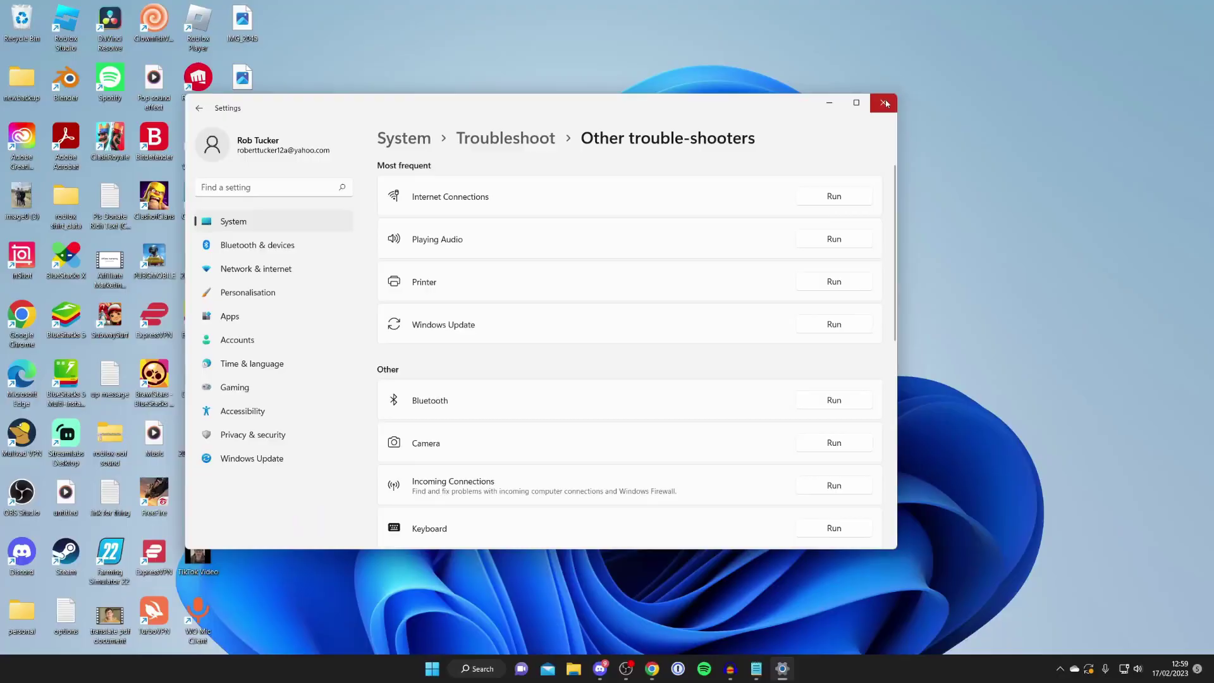
click(885, 103)
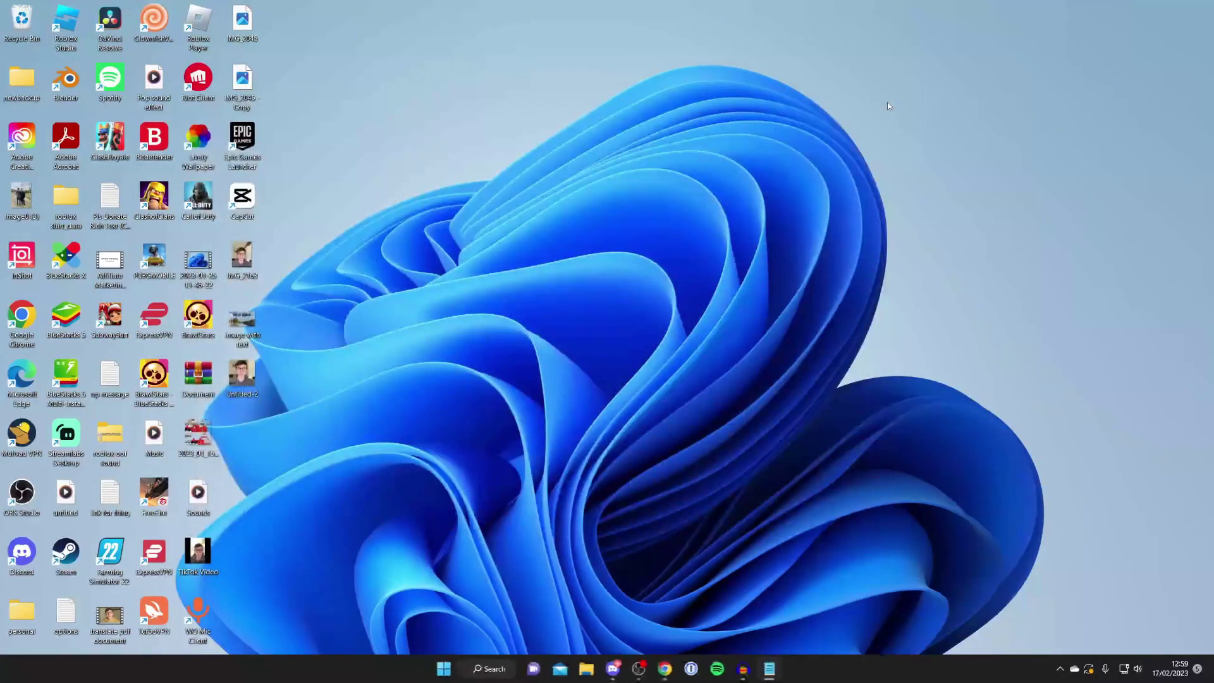